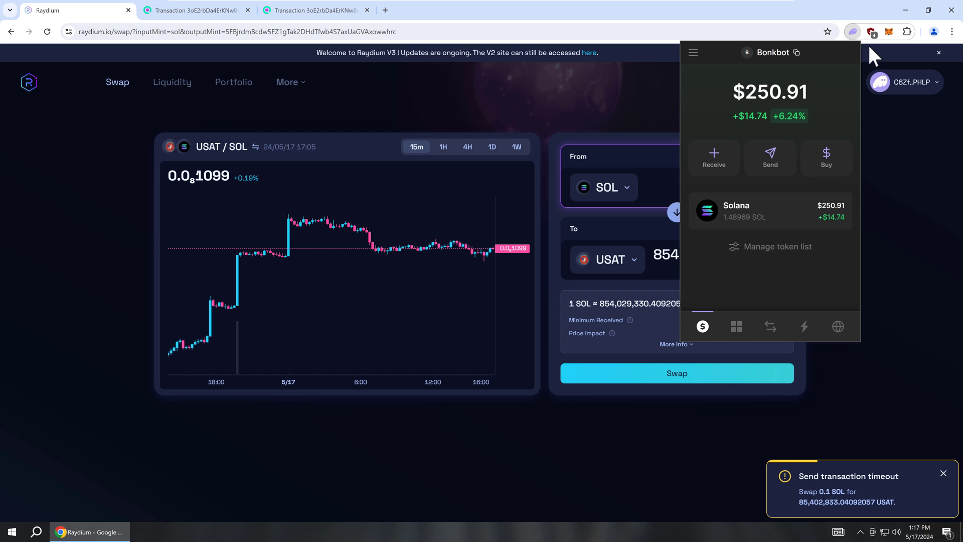
click(853, 31)
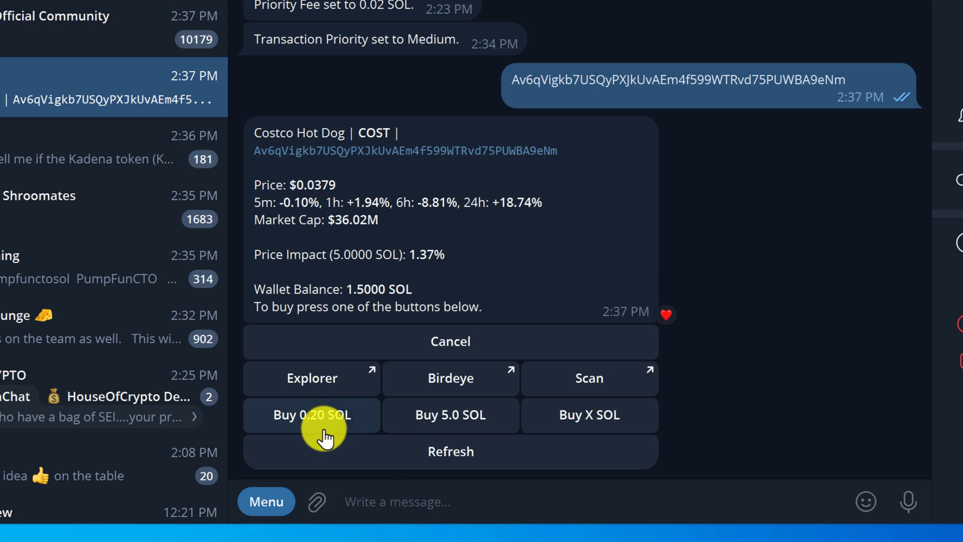
Step: Buy 0.20 SOL of the Costco Hot Dog (COST) token through the bot
click(349, 423)
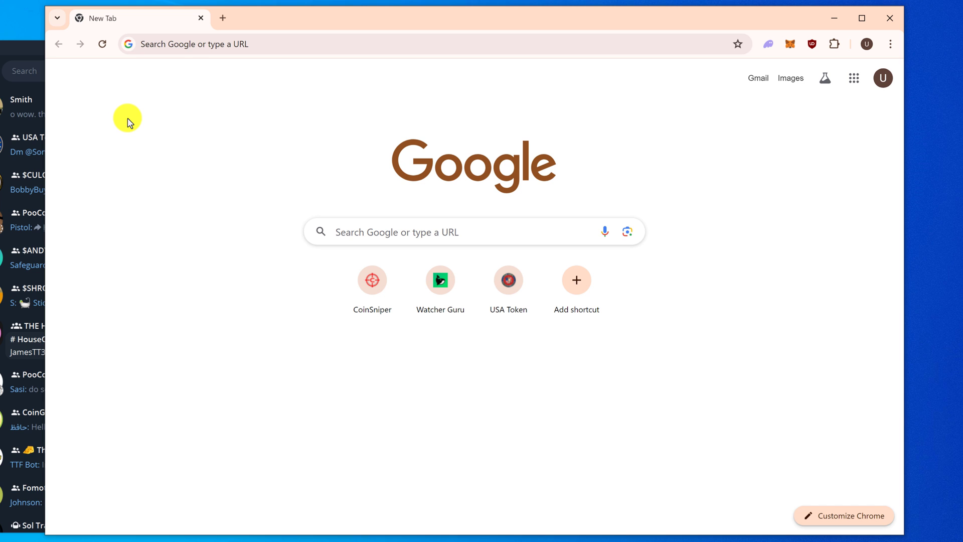
Step: Search Google for bonkbot and open the official bonkbot.io website
click(346, 233)
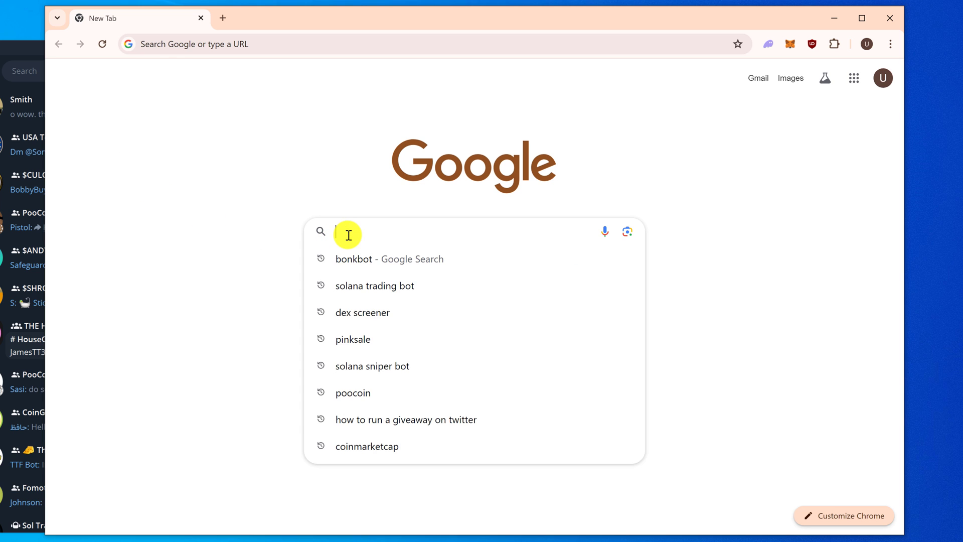
text(bonkbot)
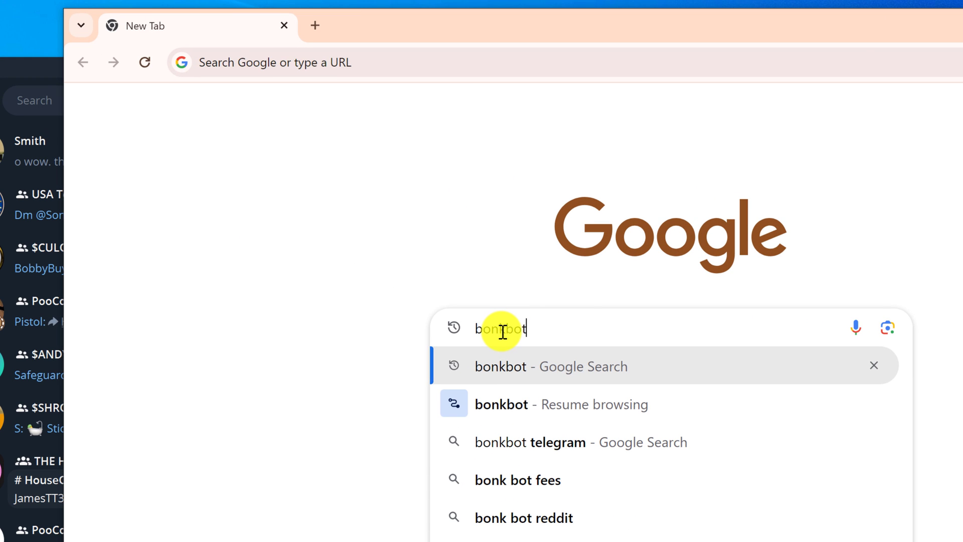
key(Return)
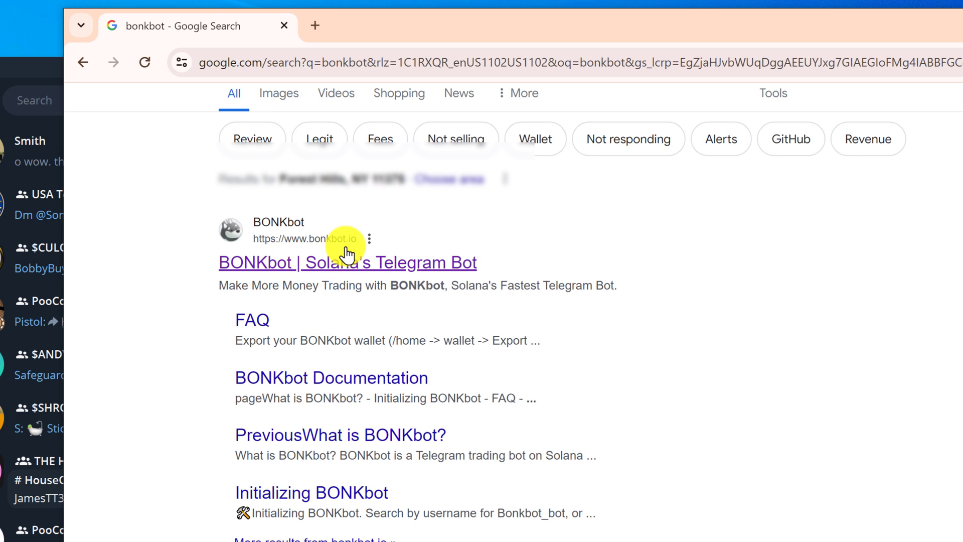
click(424, 276)
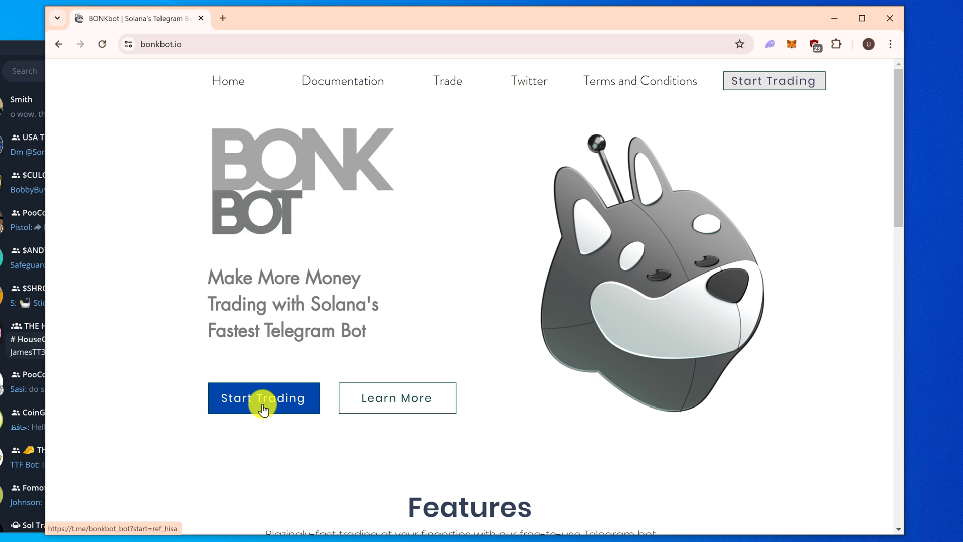
Step: Launch BONKbot in Telegram from its website, start the bot, and read the balance and trading instructions in its welcome message
click(263, 401)
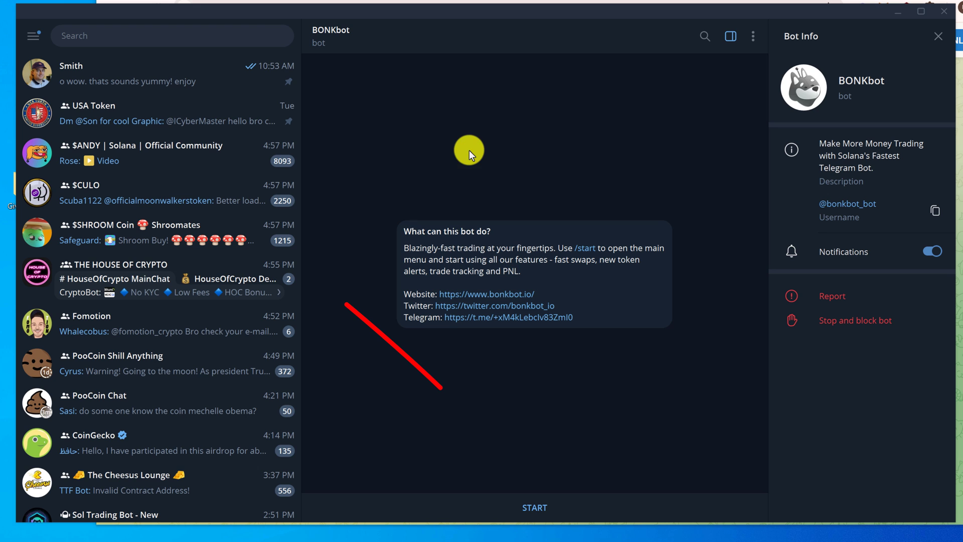
click(537, 510)
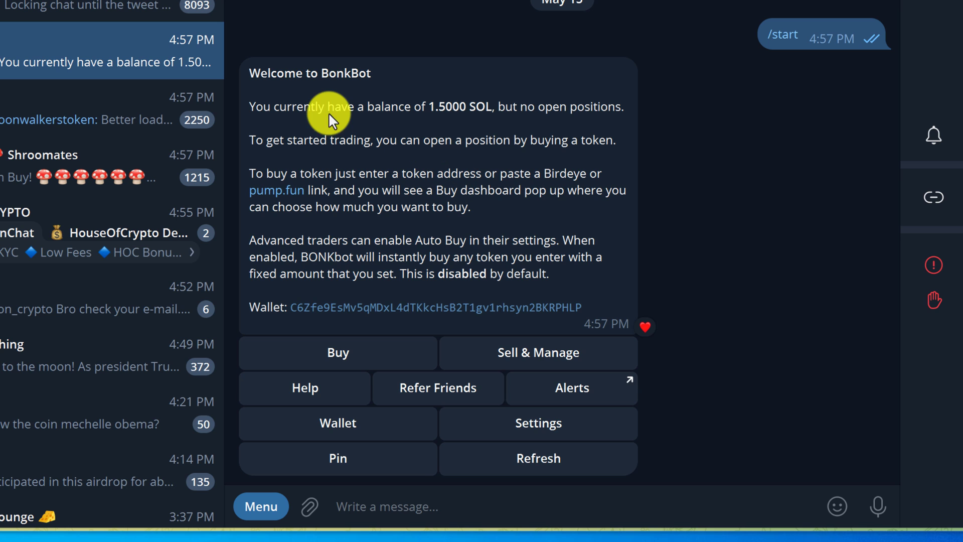
drag(263, 108, 588, 114)
double_click(429, 150)
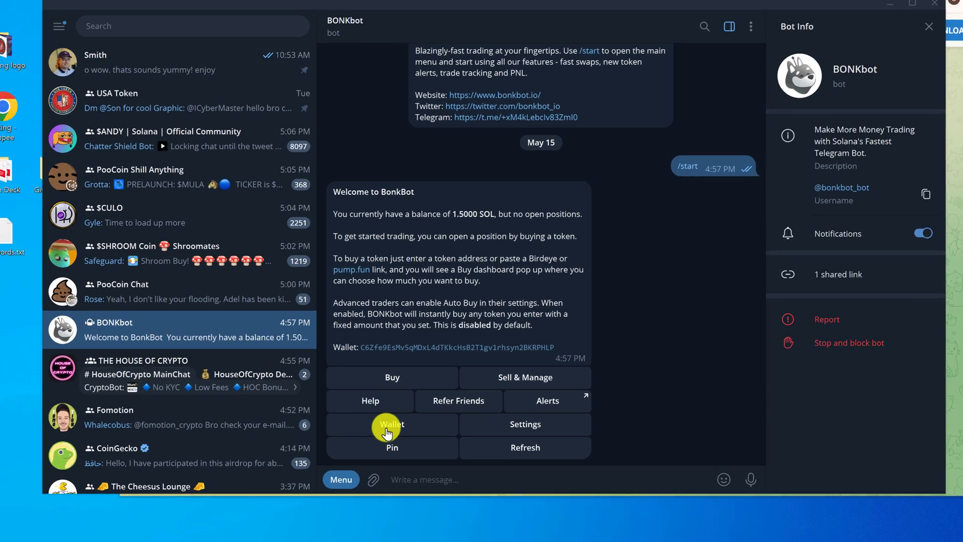
Step: Open the BONKbot wallet details with the private key export option, and close the wallet message
click(387, 427)
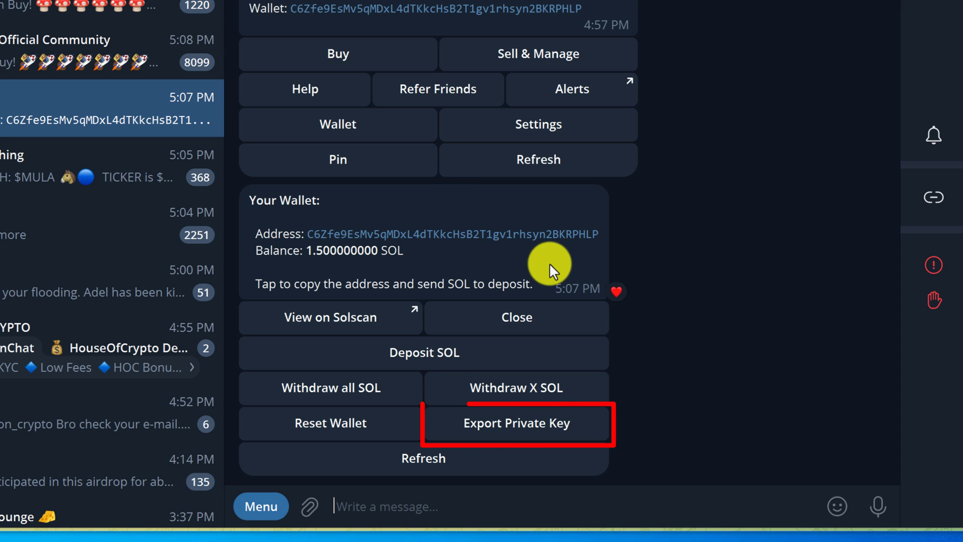
click(536, 429)
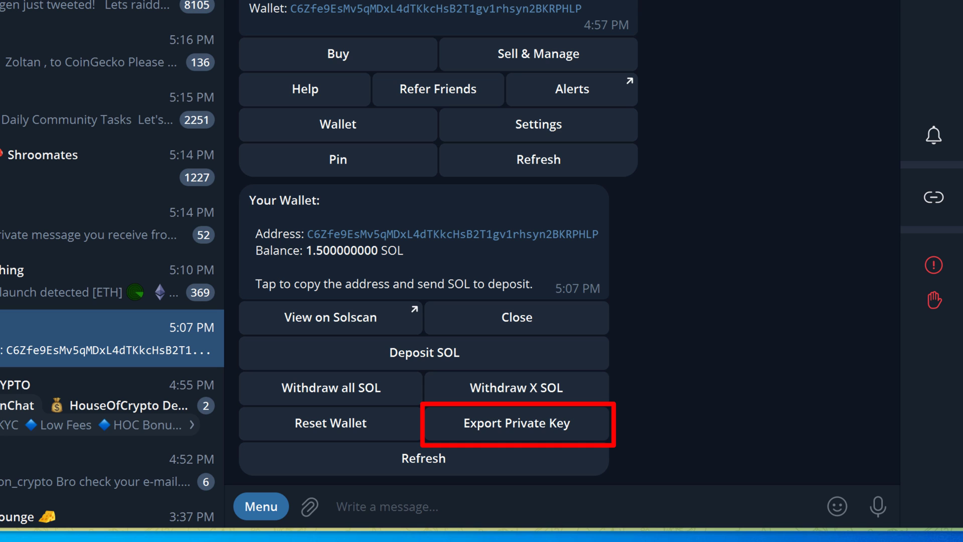
click(507, 331)
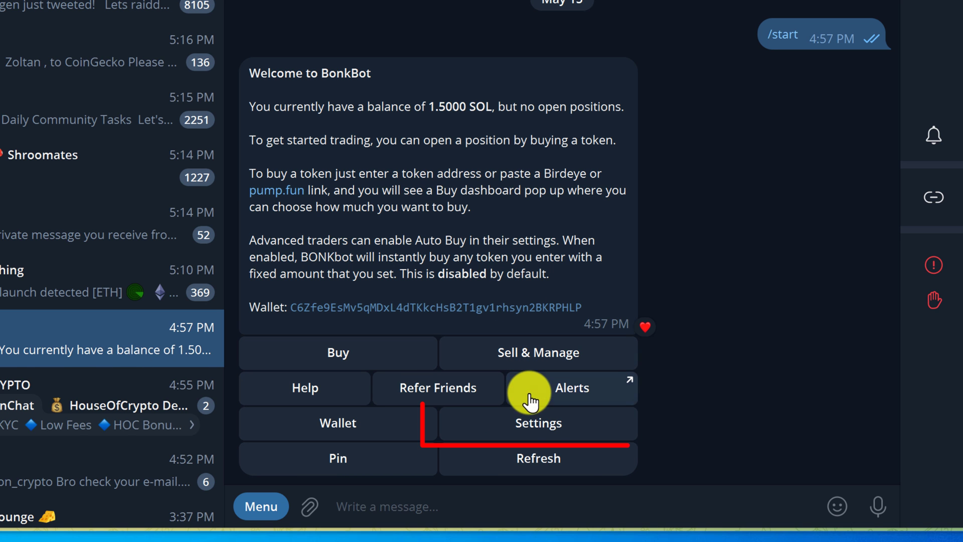
Step: Open the BONKbot settings and review the option descriptions and the configurable trading values
click(536, 424)
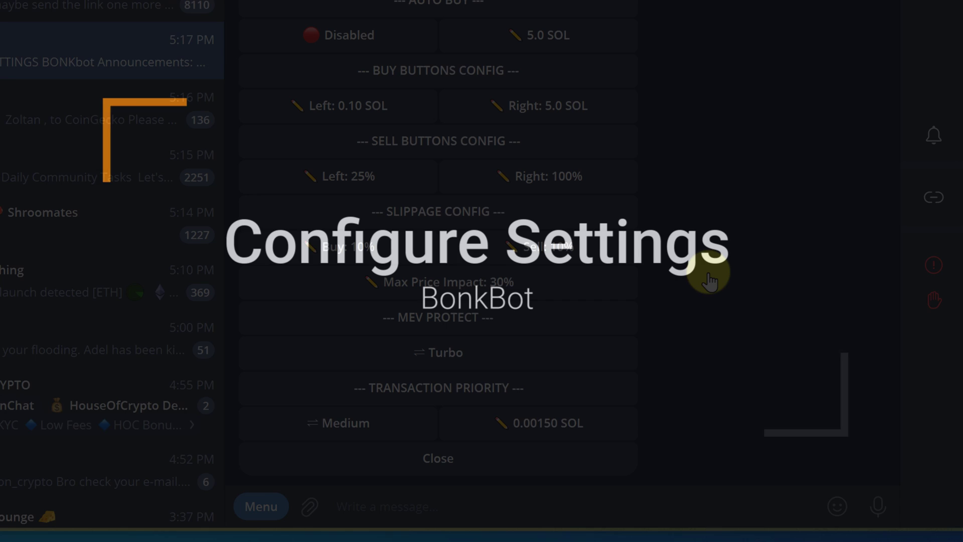
scroll(709, 280, up, 5)
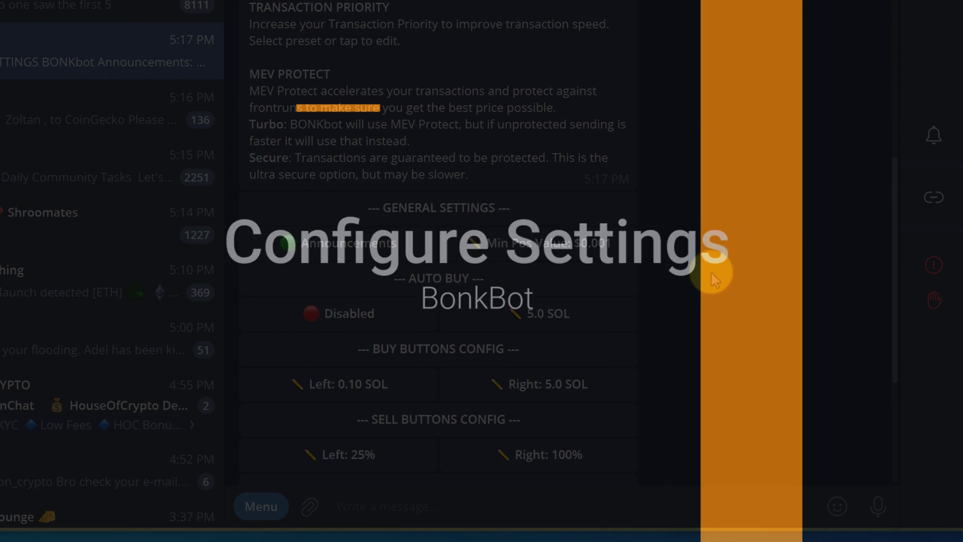
scroll(712, 271, up, 8)
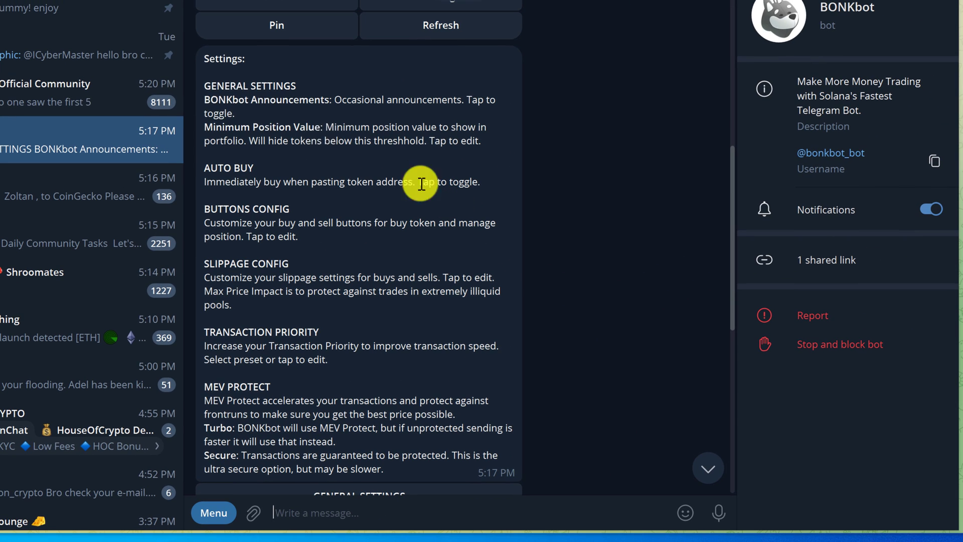
double_click(207, 79)
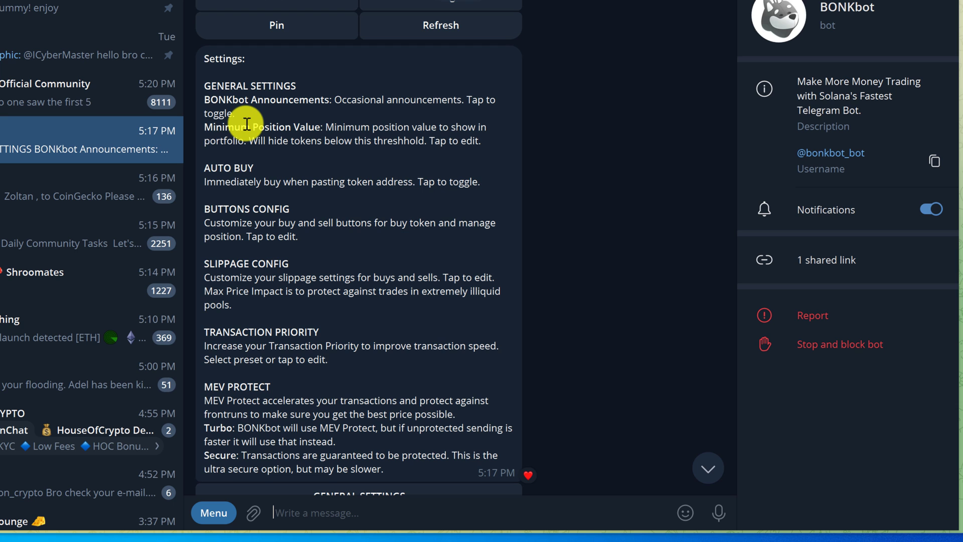
scroll(331, 289, down, 1)
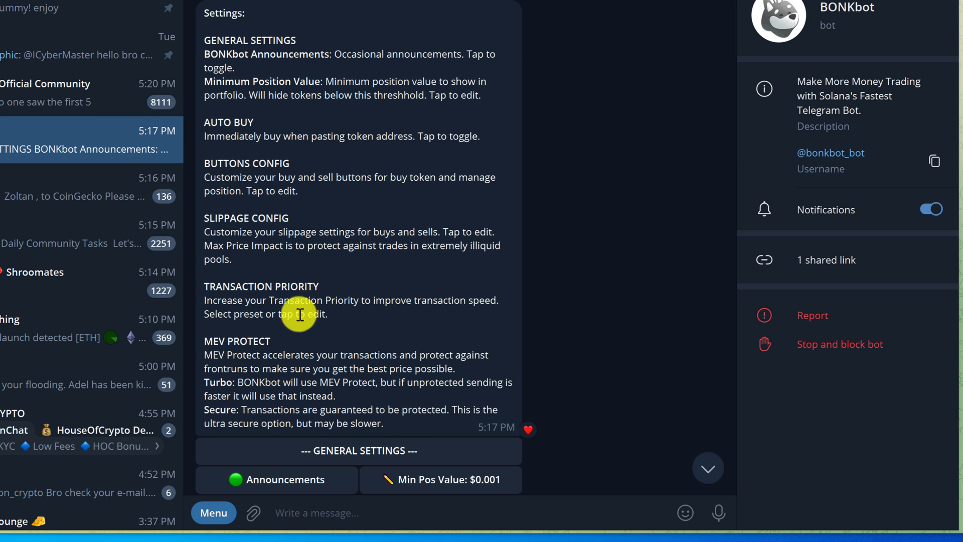
scroll(361, 357, down, 1)
scroll(361, 357, down, 8)
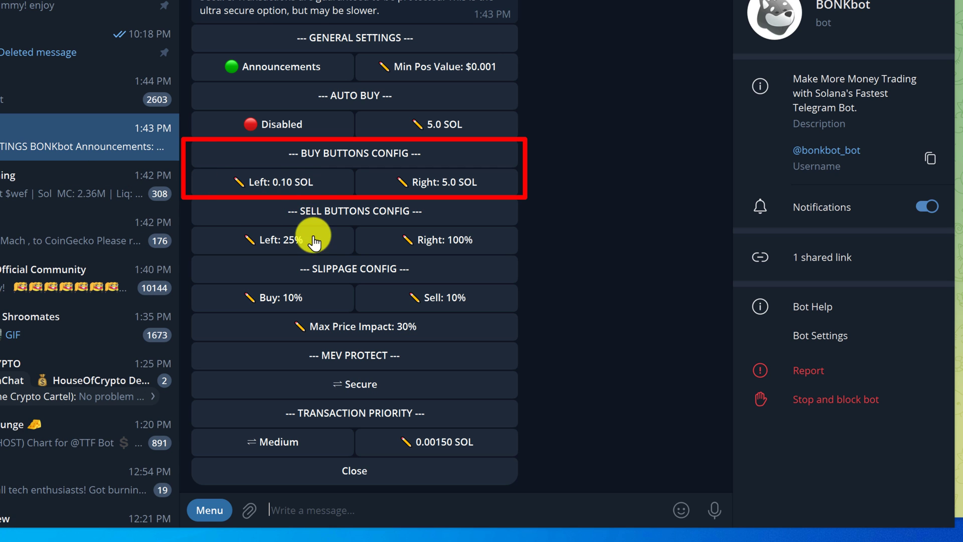
Step: Set the left Buy button amount to 0.2 SOL
click(314, 185)
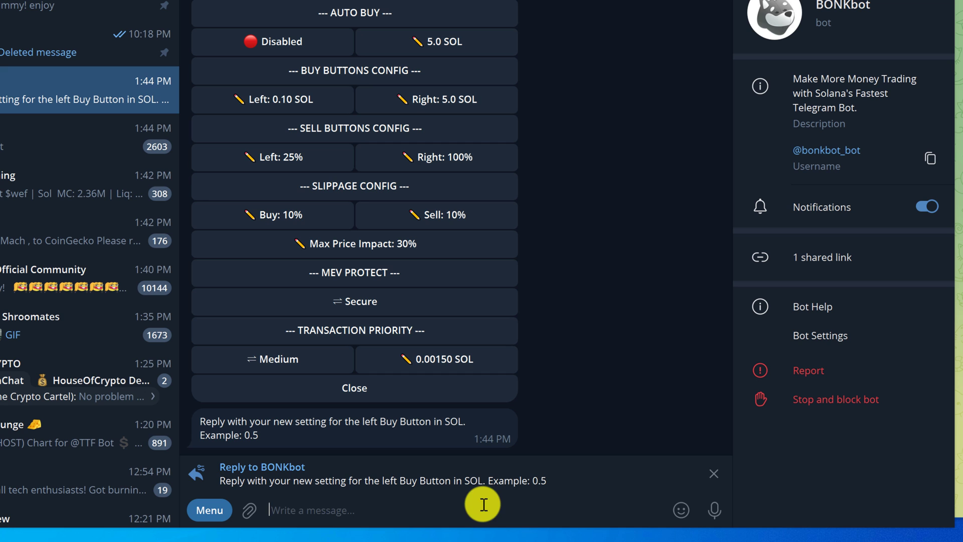
text(.2)
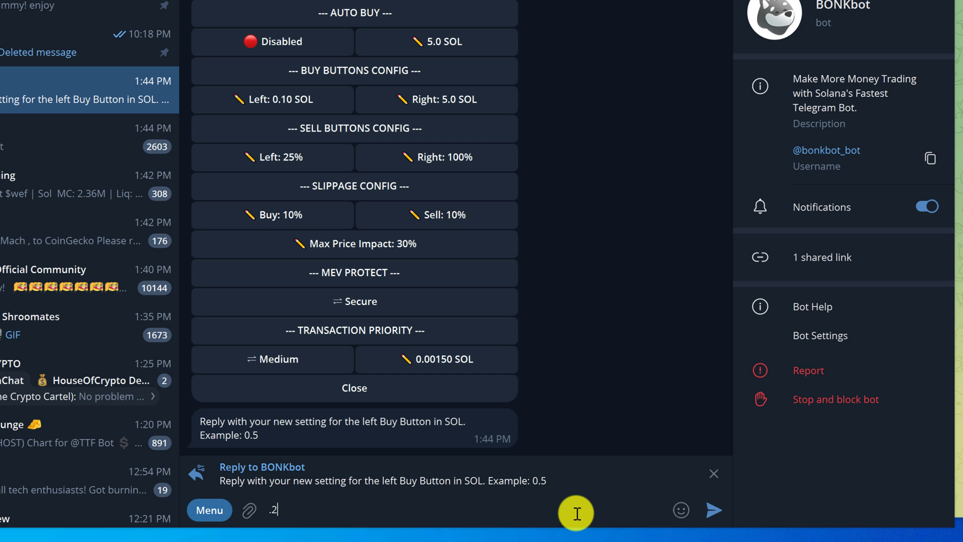
key(Return)
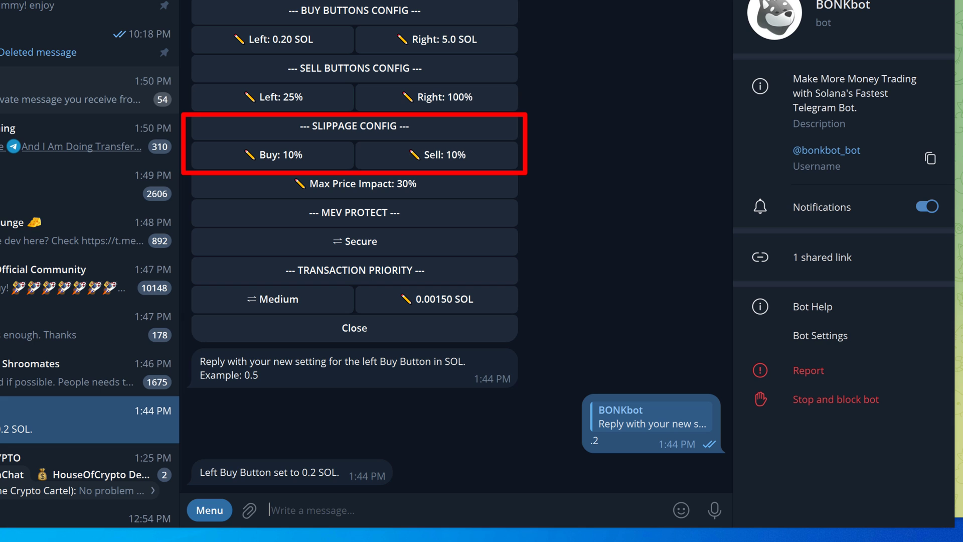
Step: Set both the buy slippage and the sell slippage to 30%
click(303, 159)
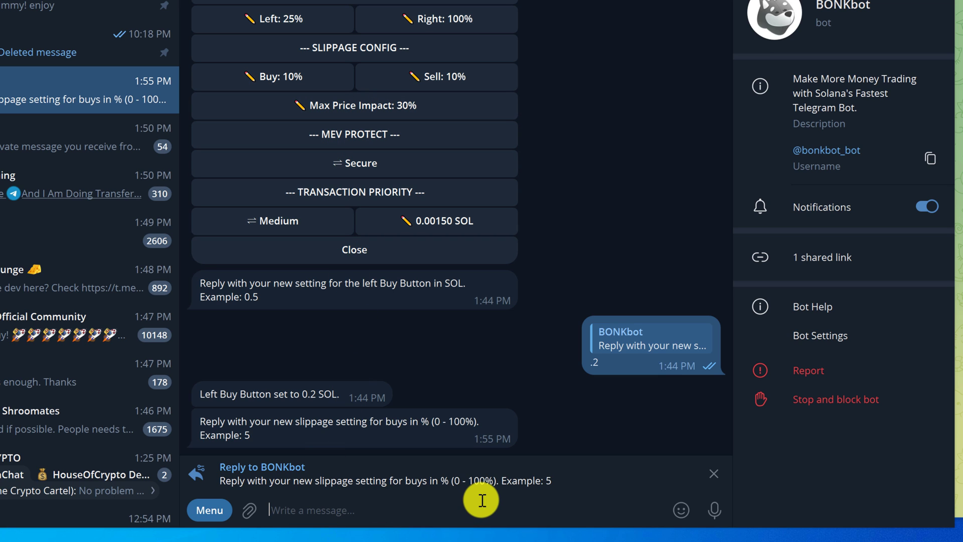
text(30)
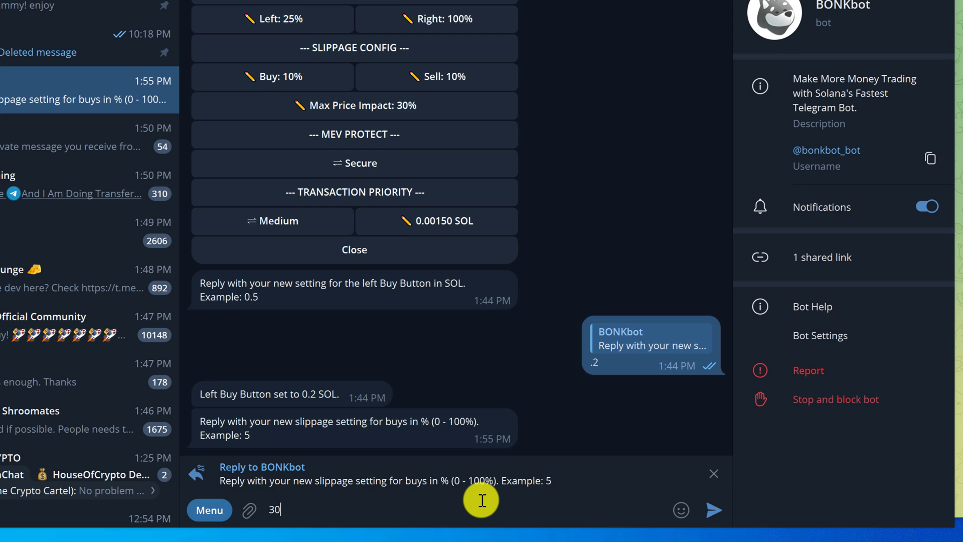
key(Return)
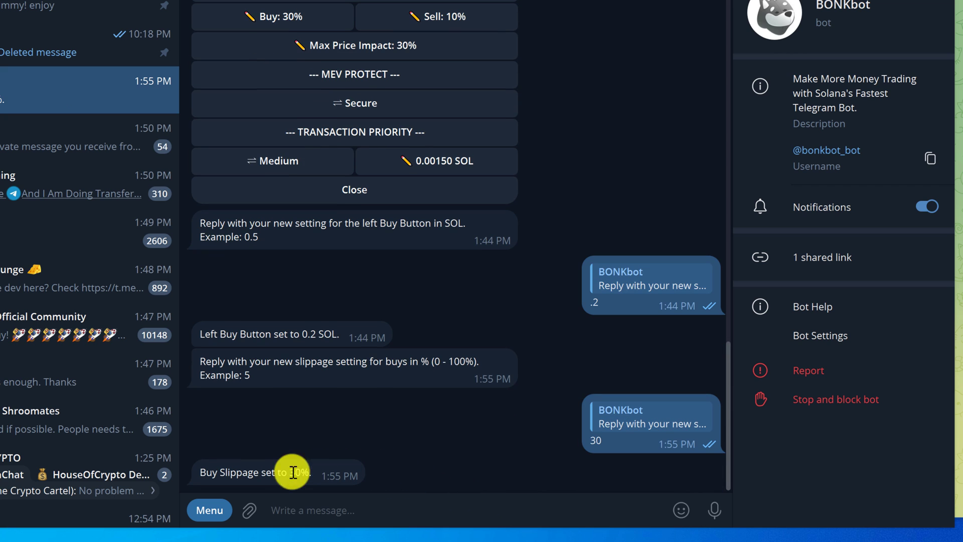
double_click(275, 479)
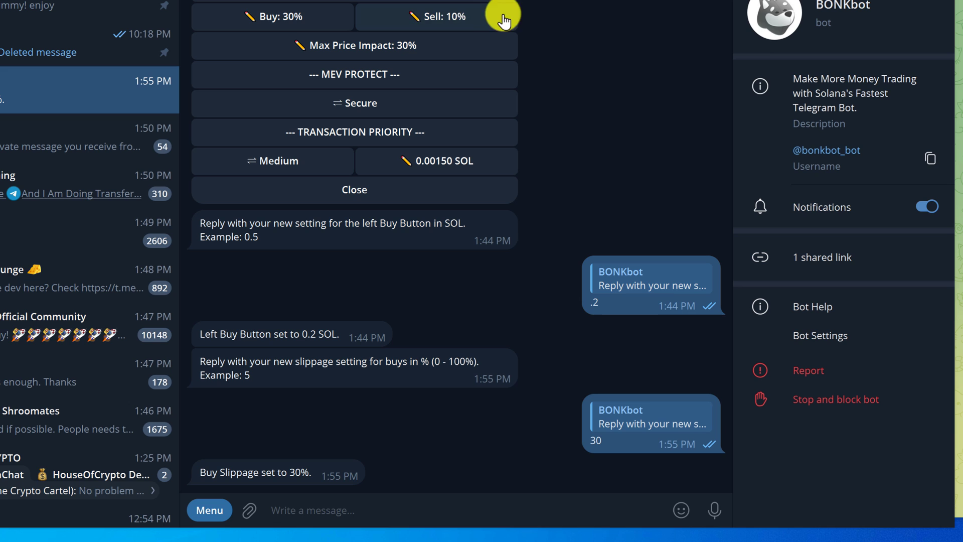
click(396, 25)
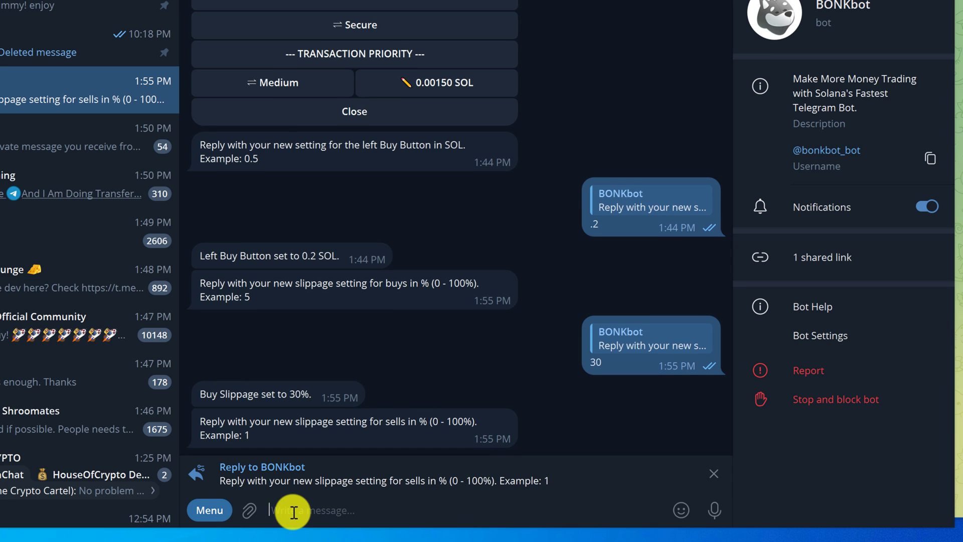
text(30)
key(Return)
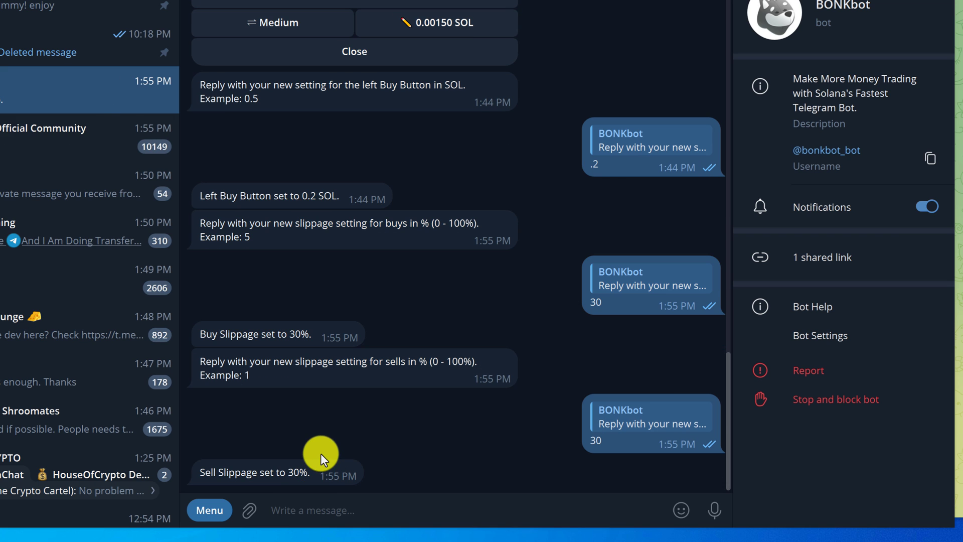
Step: Switch MEV Protect to Turbo in the bot settings and check the bot's reply
scroll(368, 395, up, 7)
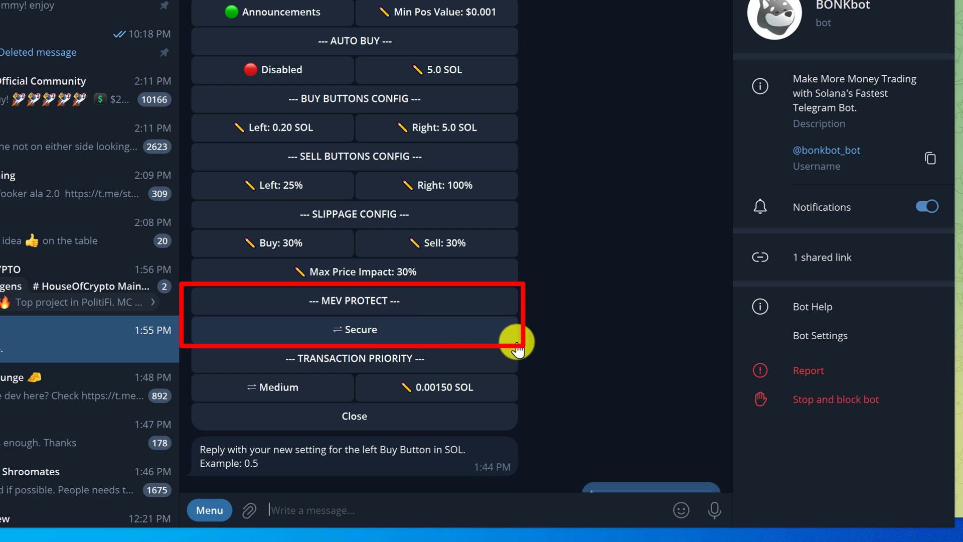
click(453, 346)
scroll(490, 305, down, 5)
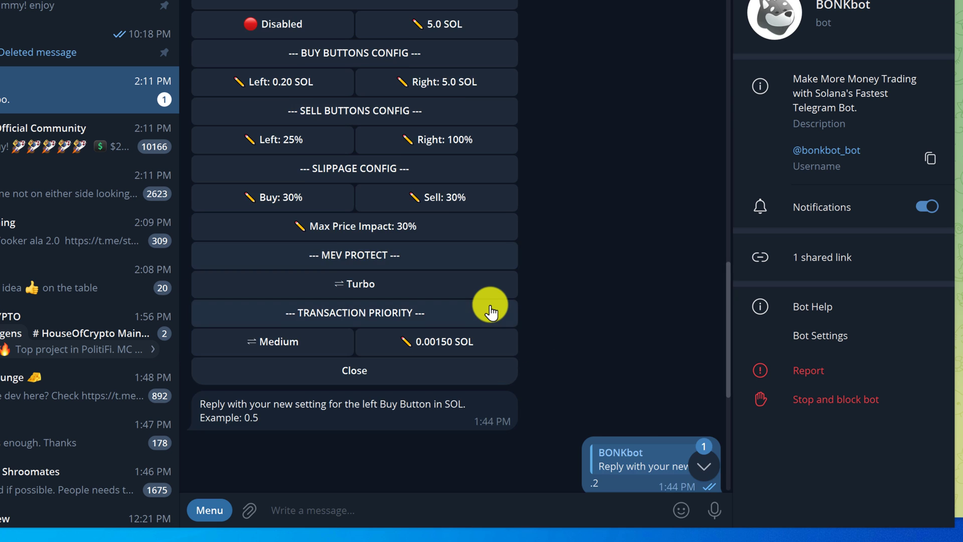
scroll(489, 305, down, 2)
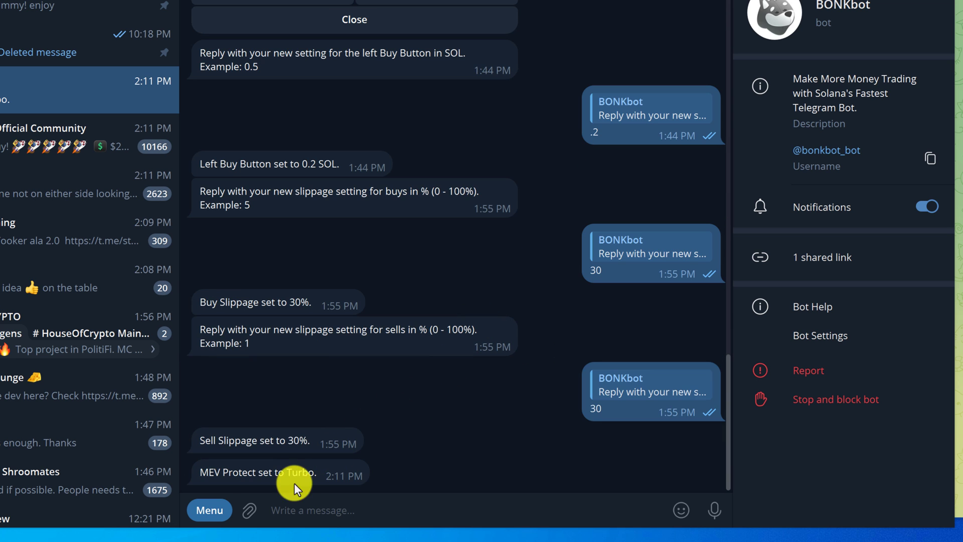
double_click(269, 474)
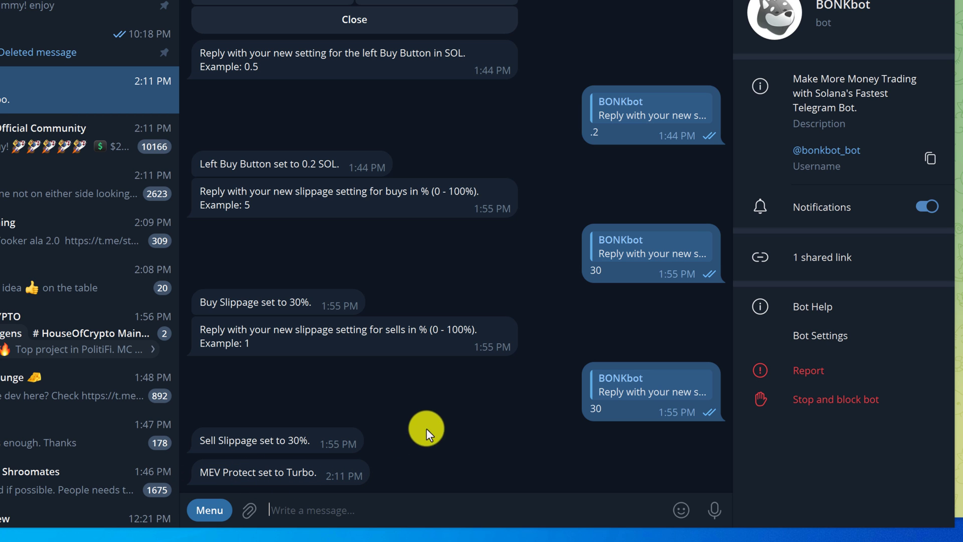
Step: Switch the transaction priority to High and back to Medium
scroll(445, 425, up, 8)
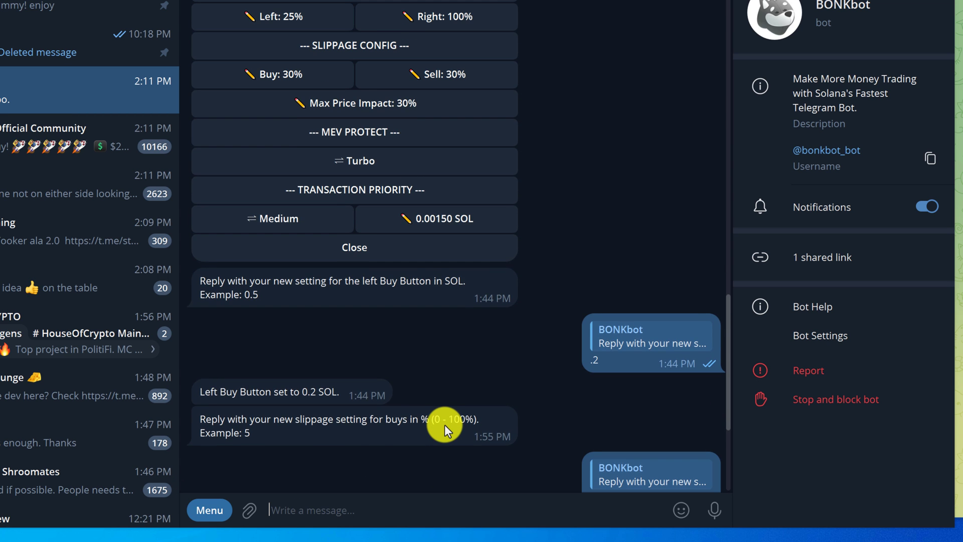
scroll(445, 424, up, 1)
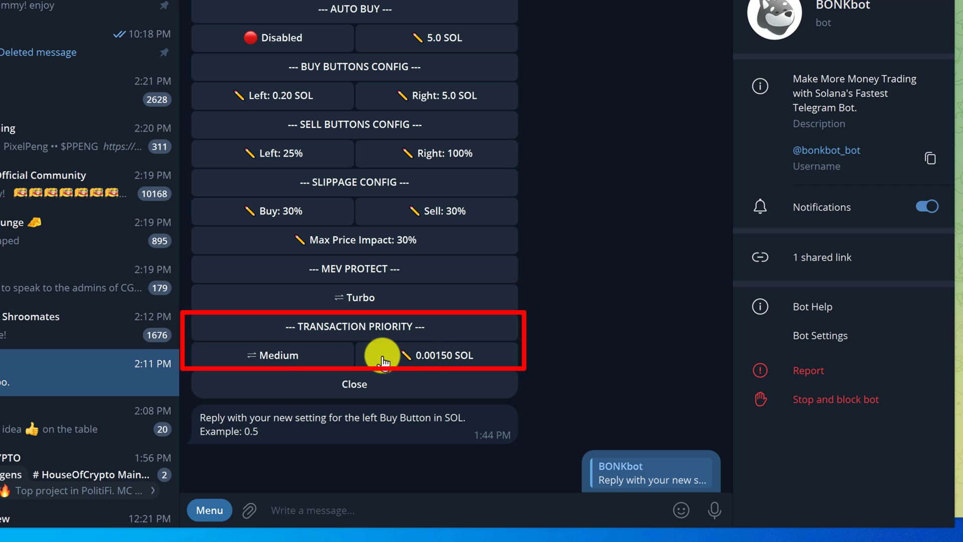
click(283, 360)
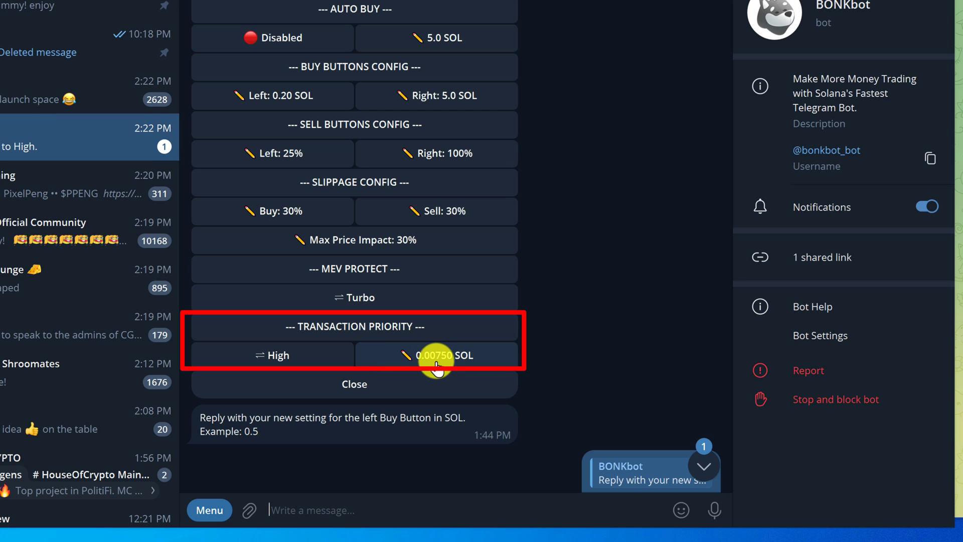
click(321, 357)
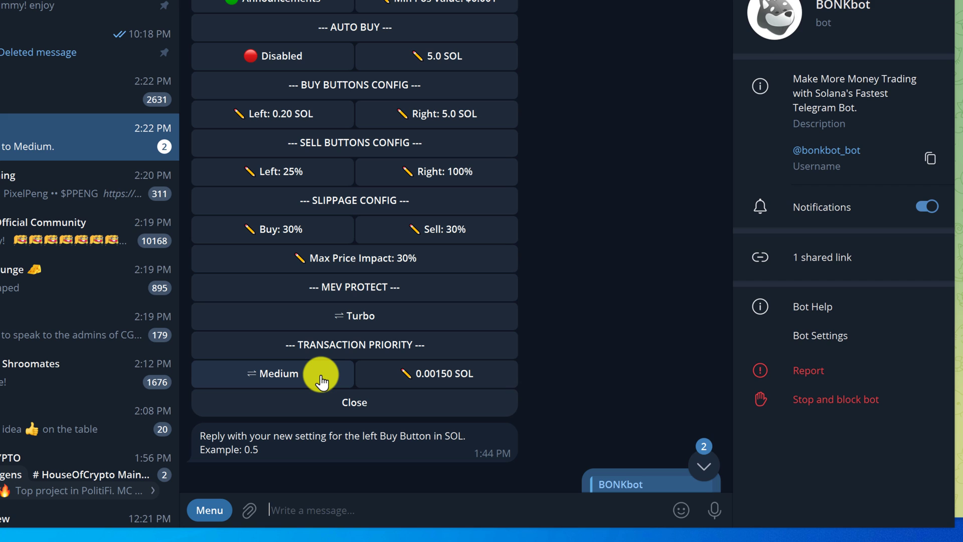
Step: Raise the transaction priority to Very High and set a custom priority fee of 0.02 SOL
click(320, 378)
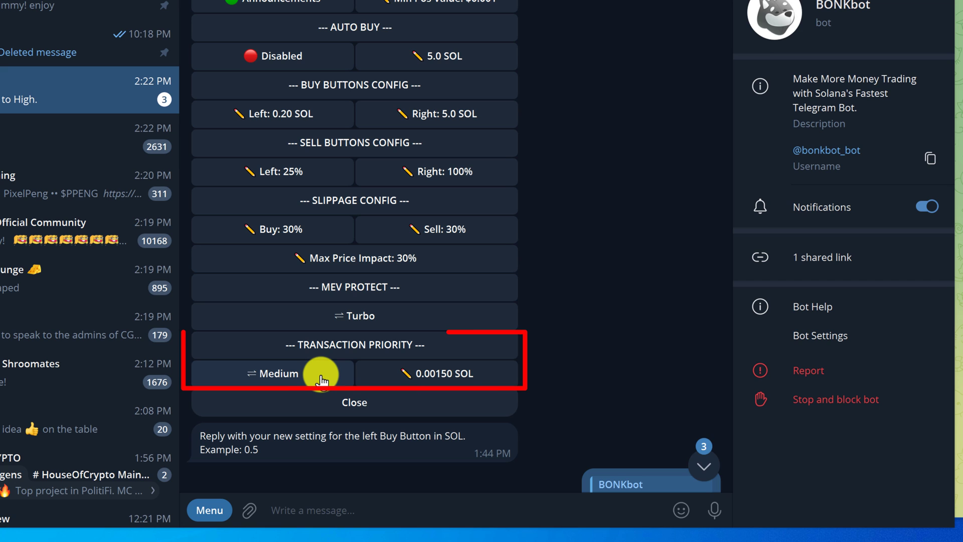
click(321, 377)
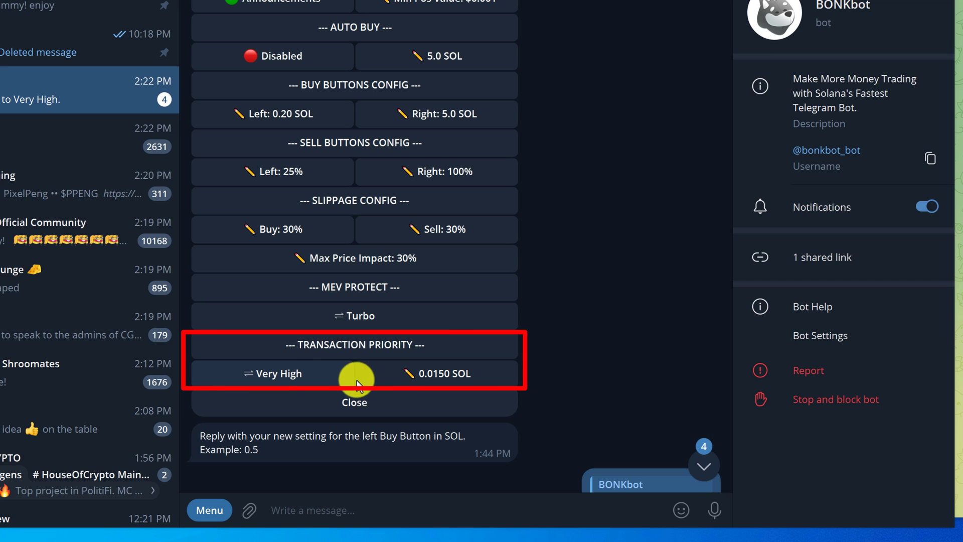
click(481, 375)
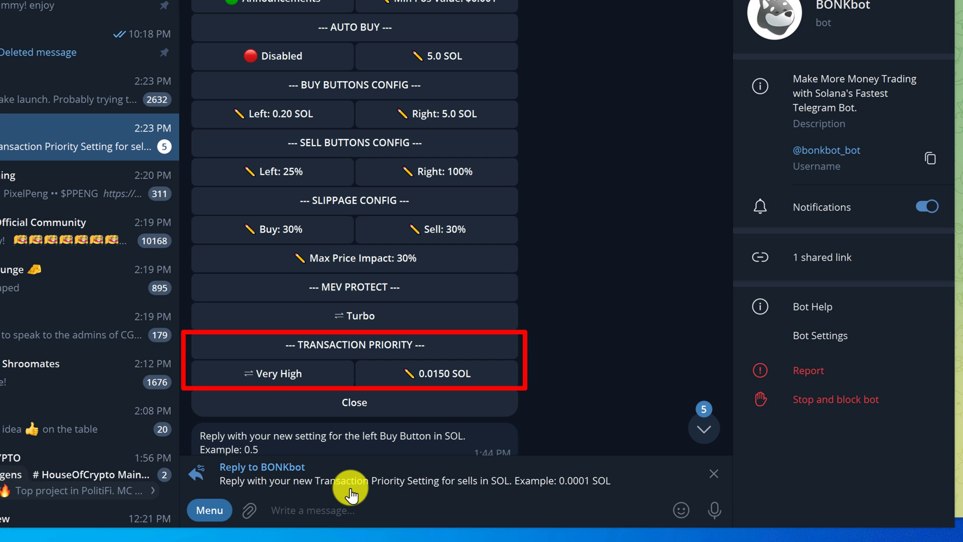
text(.0)
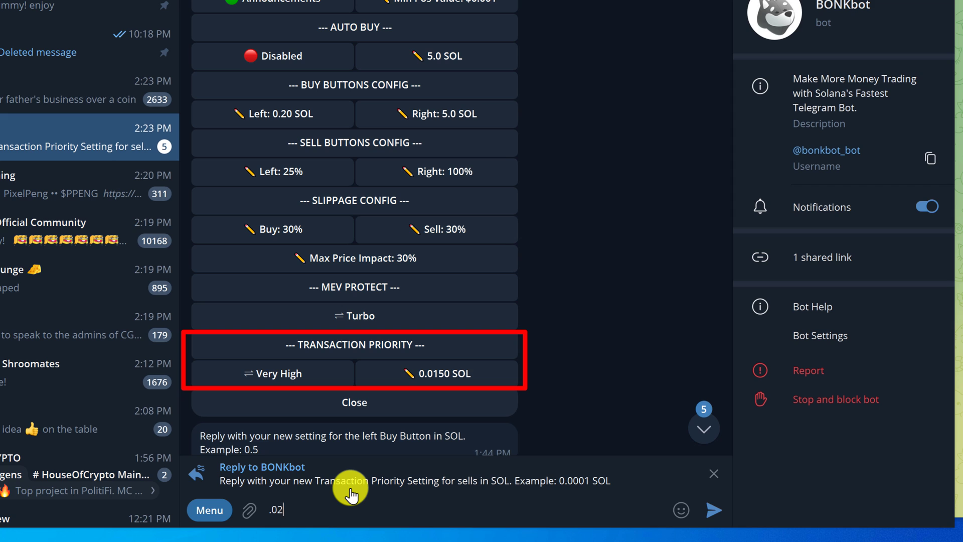
text(2)
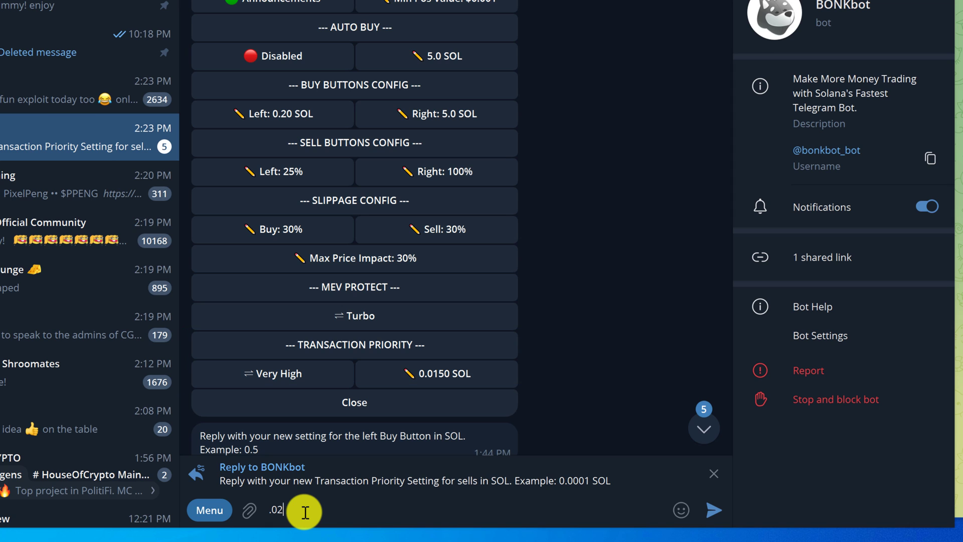
mouse_move(682, 512)
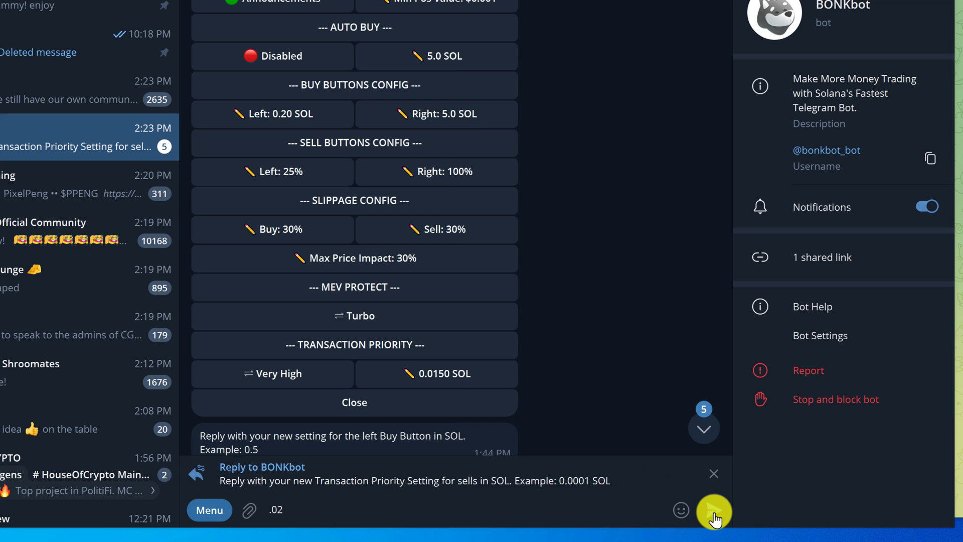
click(714, 515)
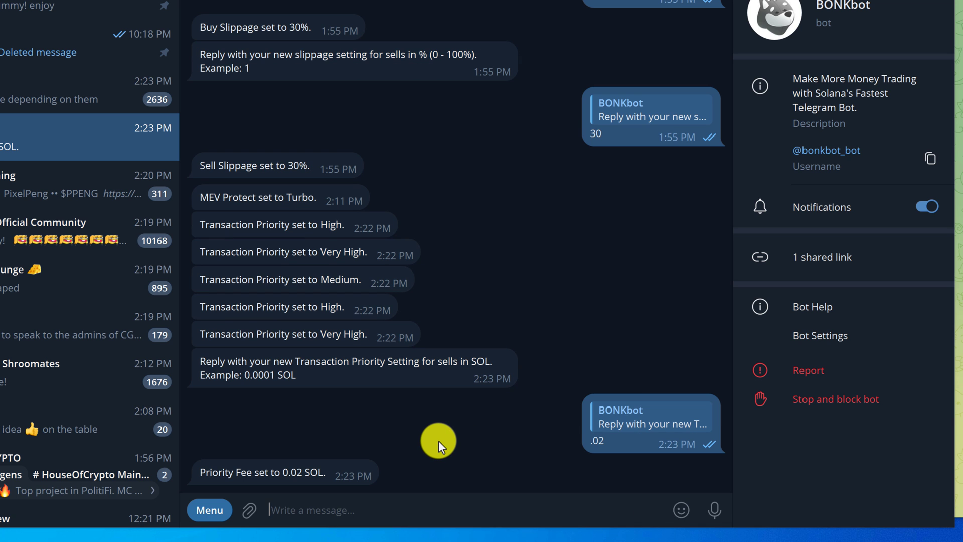
scroll(439, 441, up, 3)
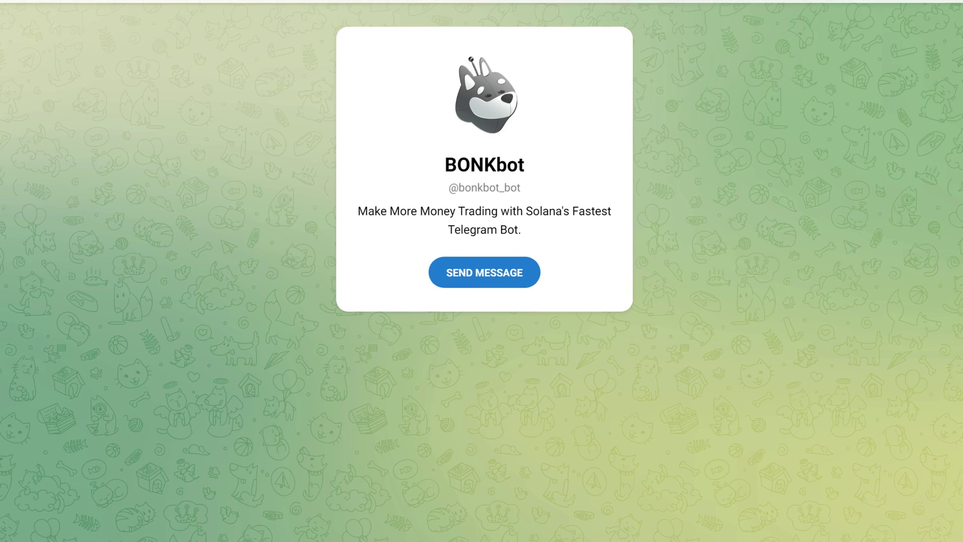
Step: Switch to the browser and look up Dex Screener in a new tab
click(387, 26)
click(392, 53)
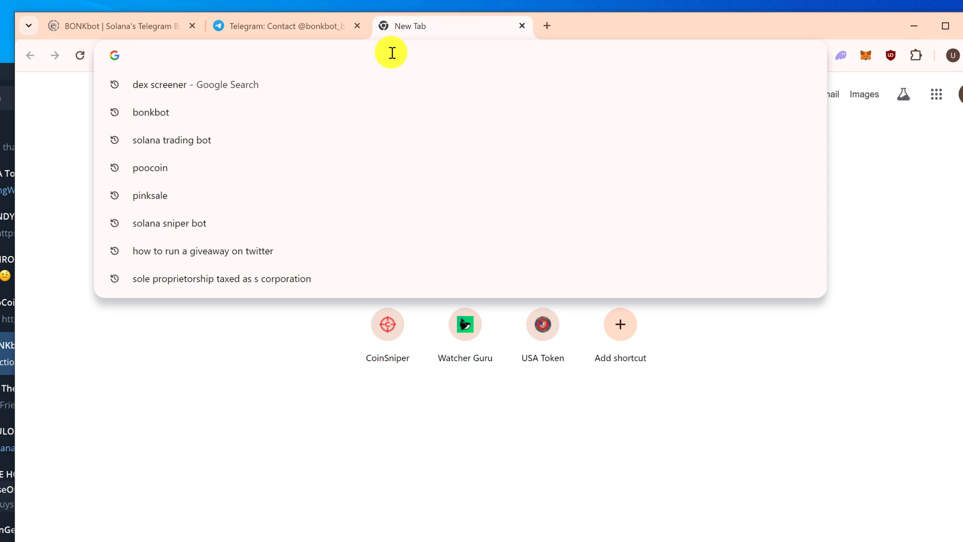
text(de)
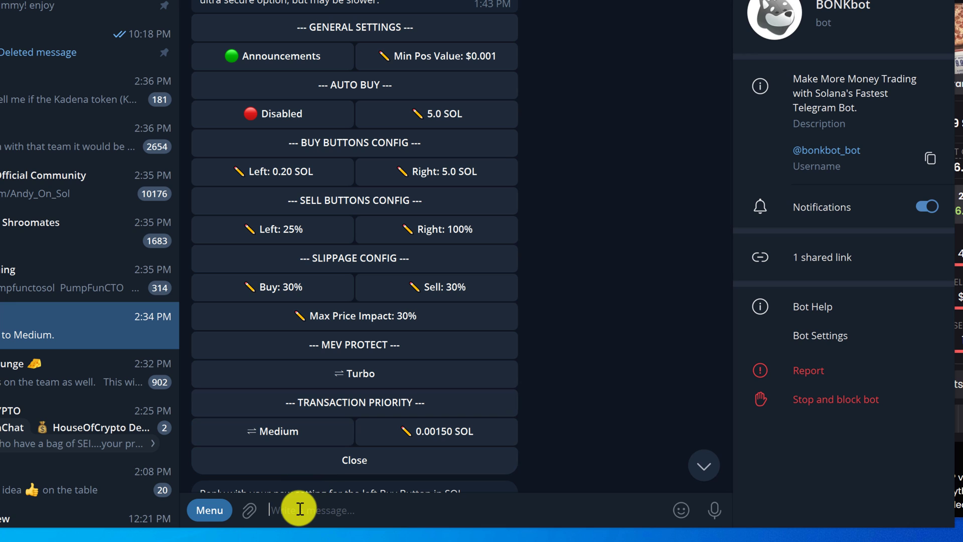
Step: In the Telegram chat with BONKbot, submit the Costco Hot Dog (COST) contract address and buy 0.20 SOL worth of the token
key(ctrl+v)
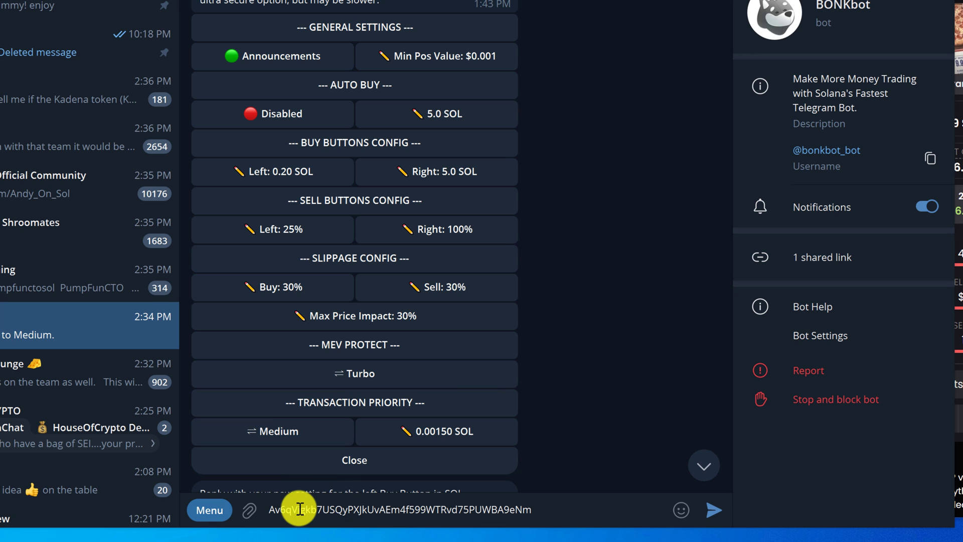
key(Return)
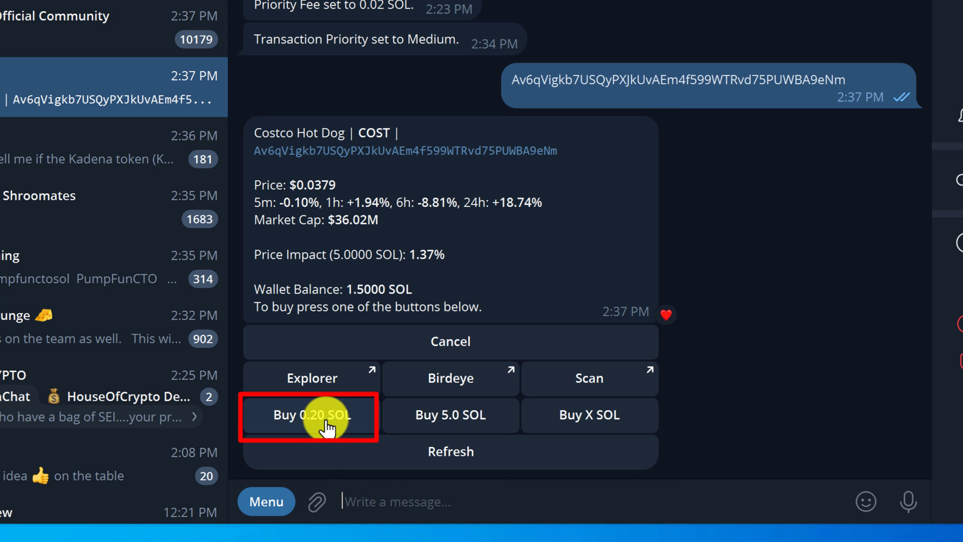
click(344, 416)
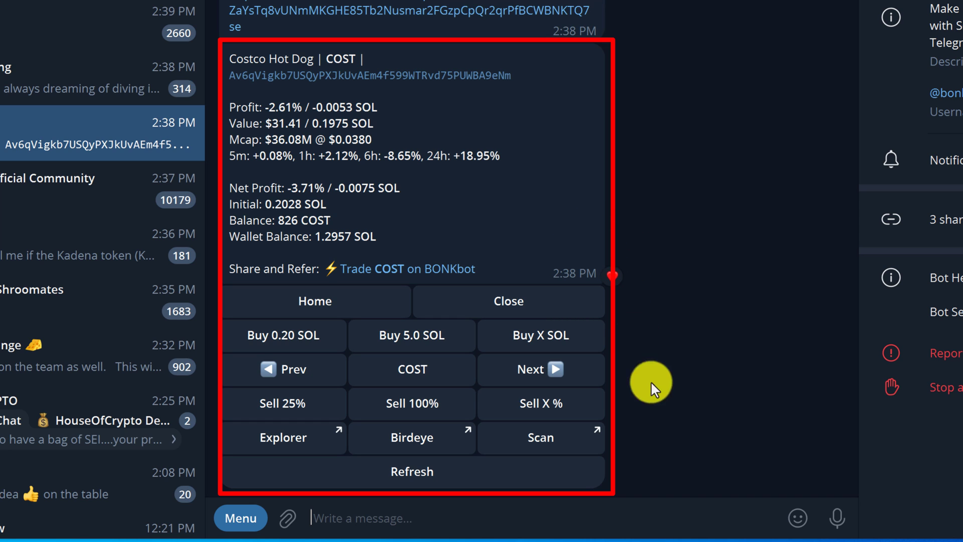
Step: Refresh the COST position and sell 100% of it
click(563, 474)
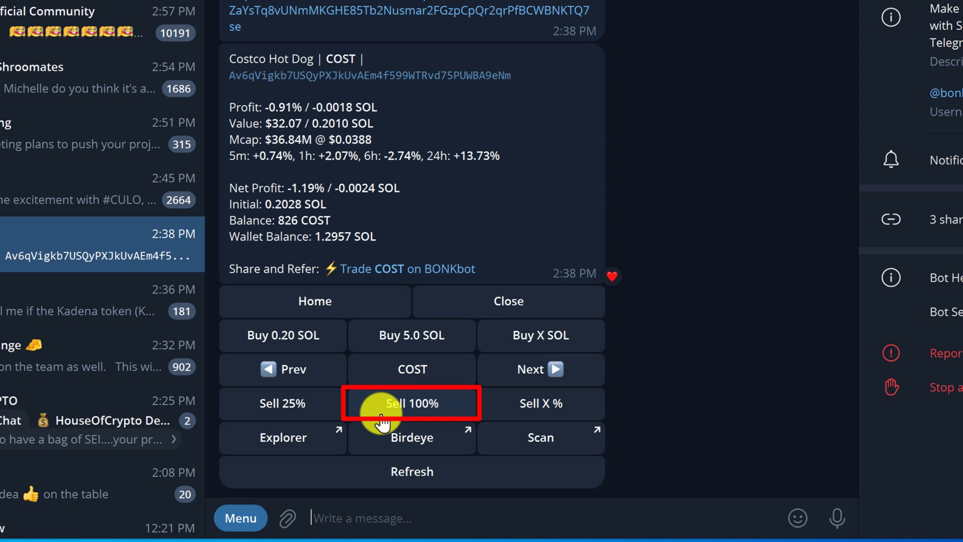
click(394, 405)
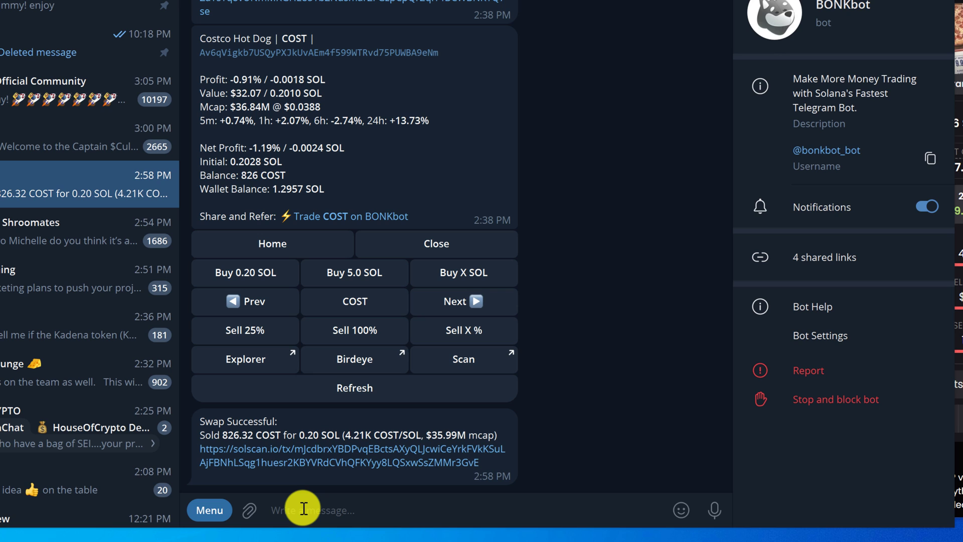
Step: Bring up the bot's settings with the /settings command and enable Auto Buy
text(/)
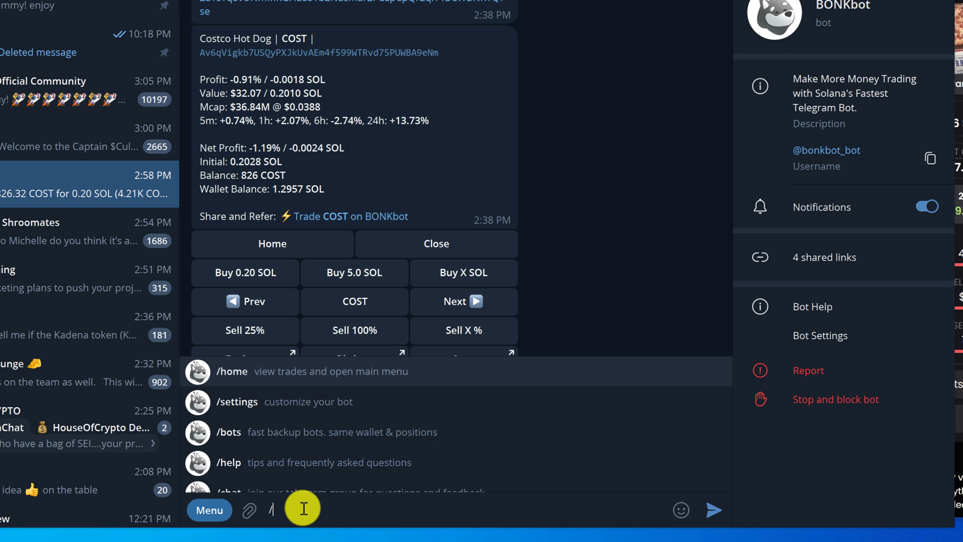
text(set)
click(304, 483)
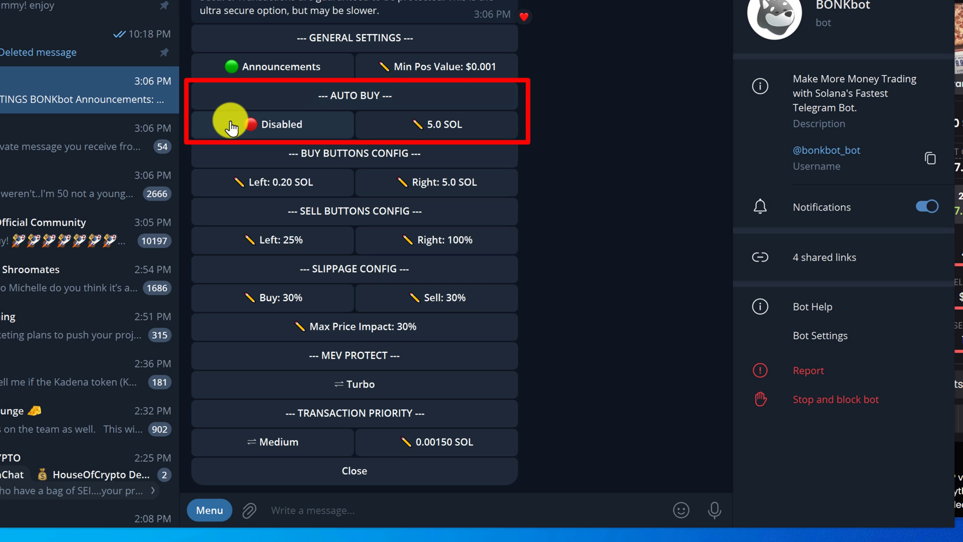
click(315, 127)
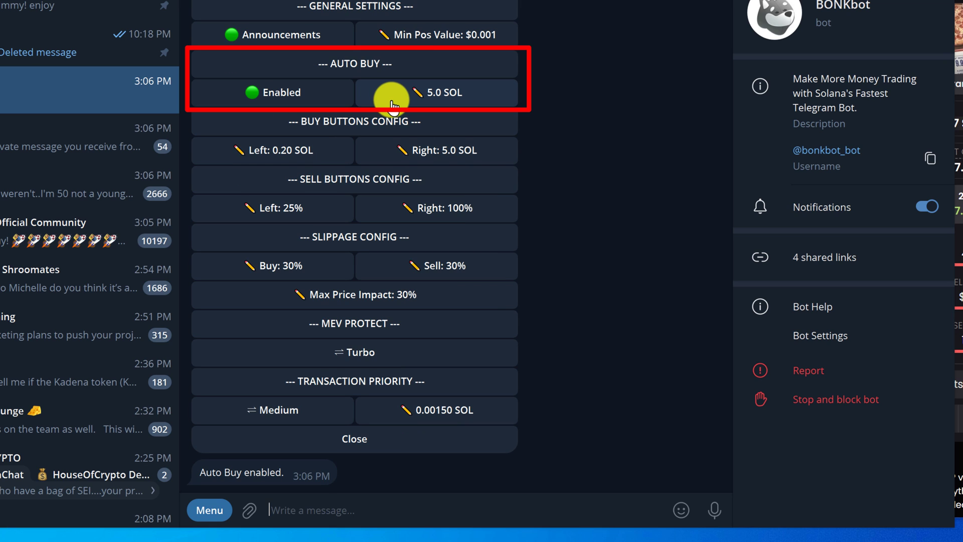
Step: Set the Auto Buy amount to 0.5 SOL and check it in the settings message
click(430, 103)
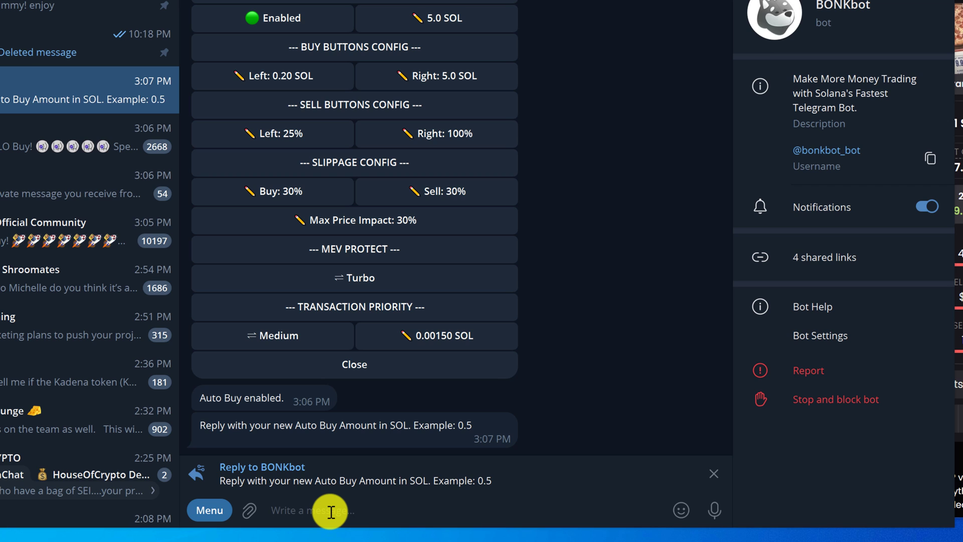
text(.5)
key(Return)
scroll(378, 417, up, 2)
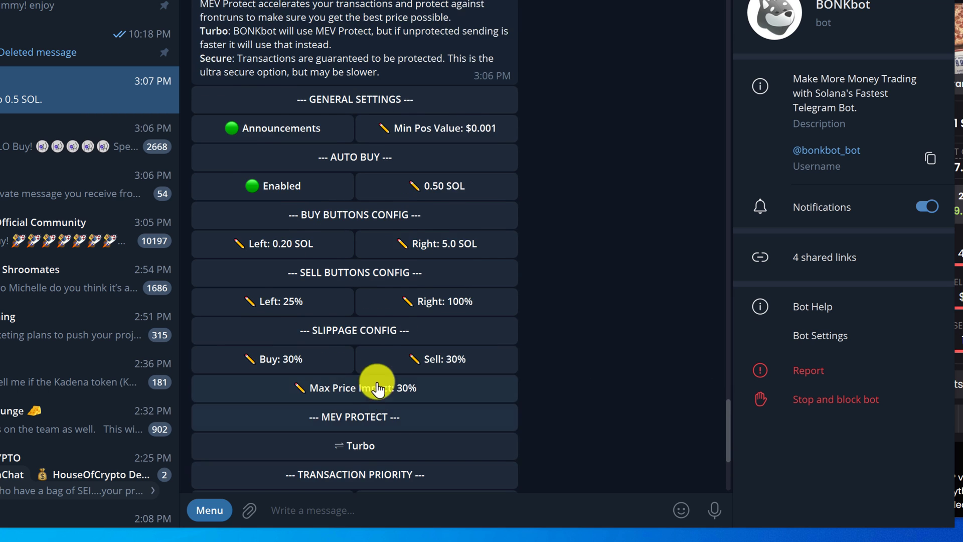
scroll(377, 388, up, 1)
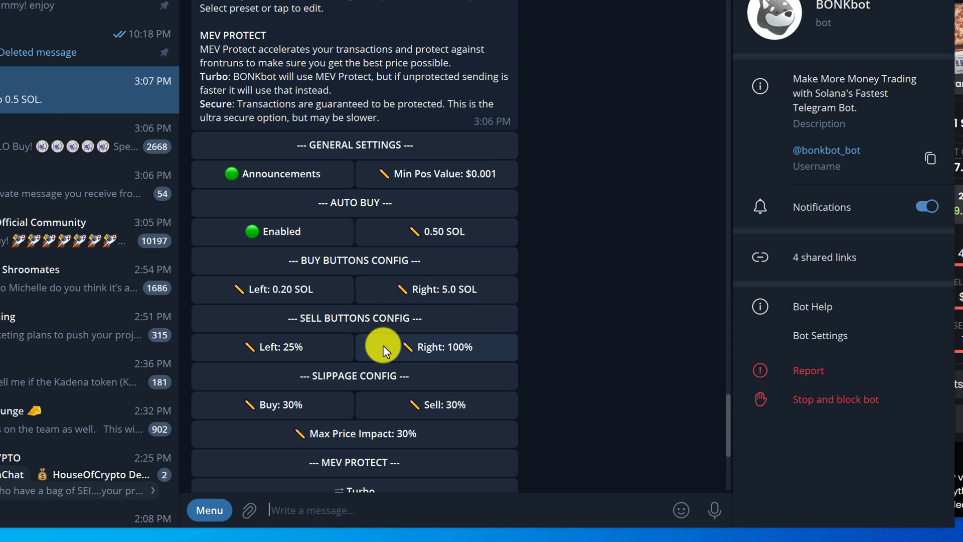
click(465, 246)
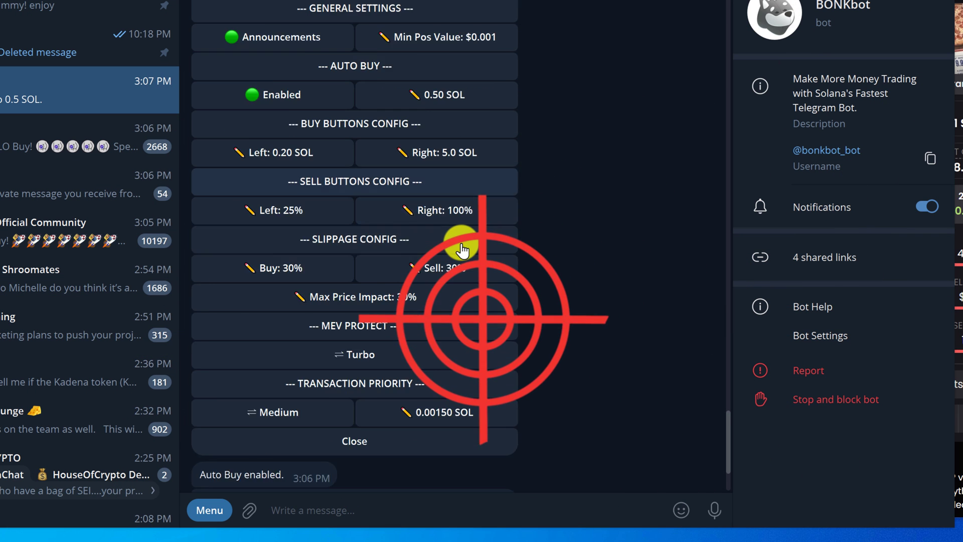
scroll(459, 249, up, 5)
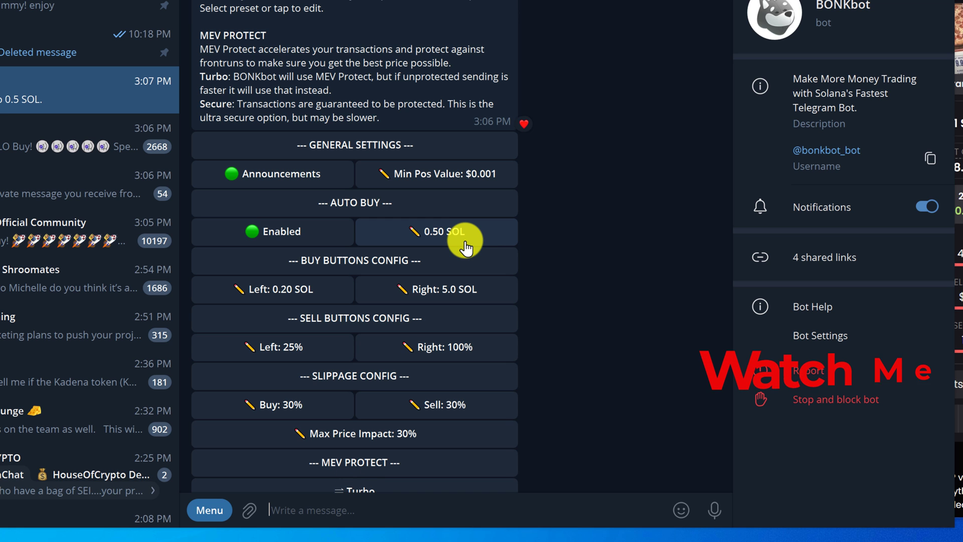
scroll(466, 247, down, 1)
scroll(464, 247, down, 5)
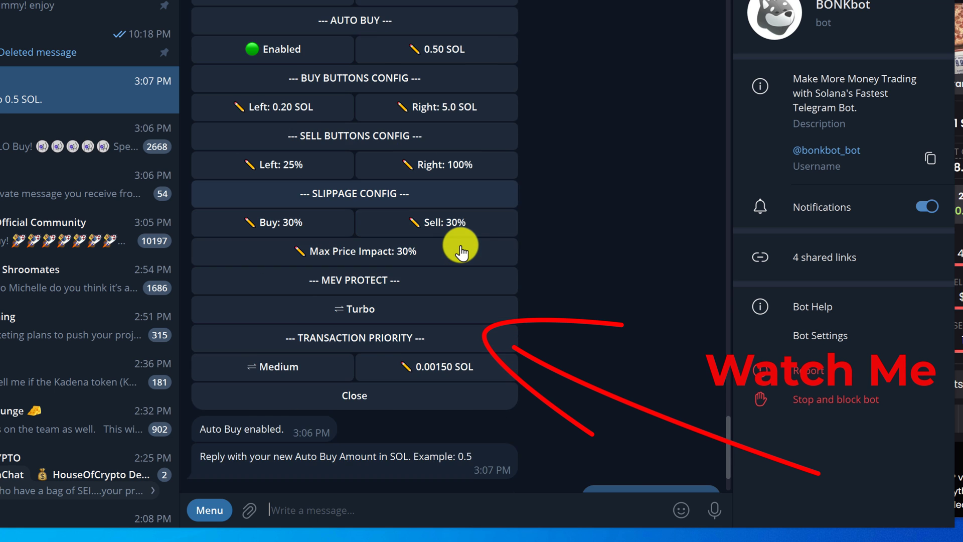